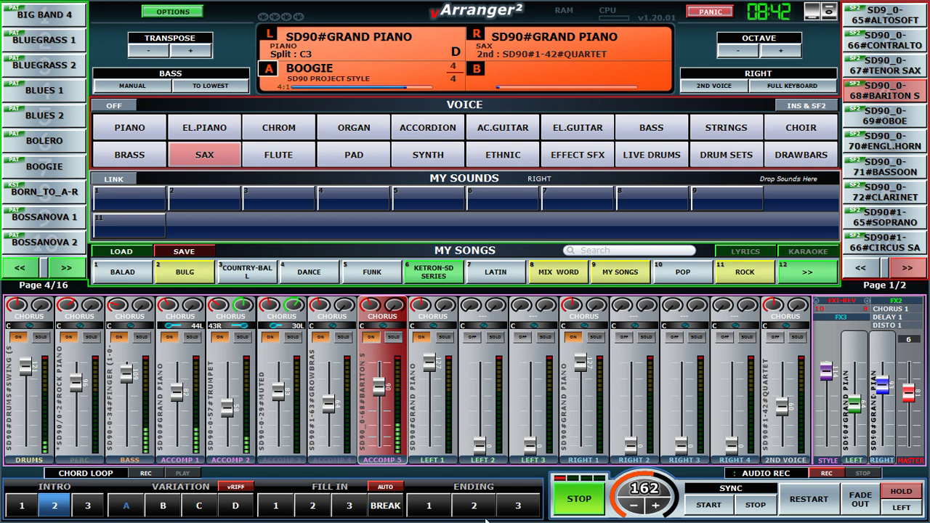
# - Play Intro 1 and Intro 3 of the Boogie style, and raise the Accomp 5 volume to 101
pyautogui.click(24, 511)
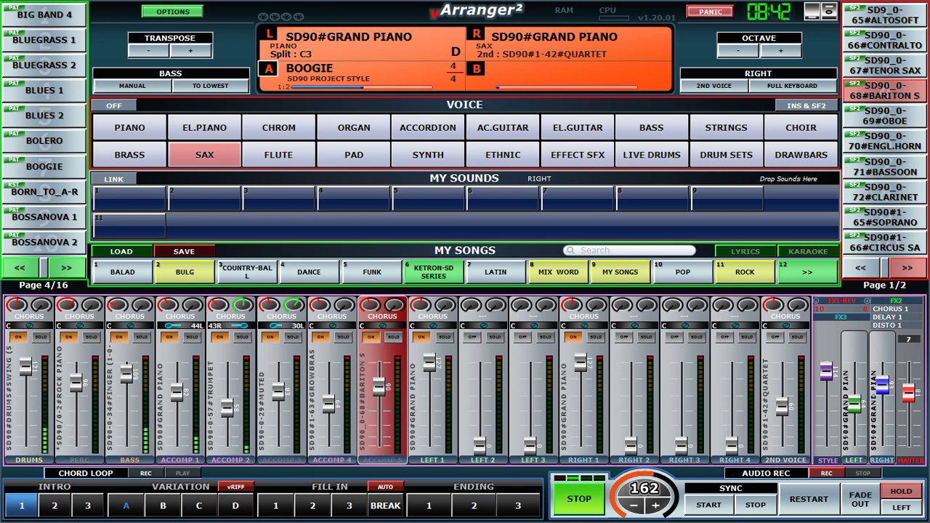
pyautogui.click(85, 507)
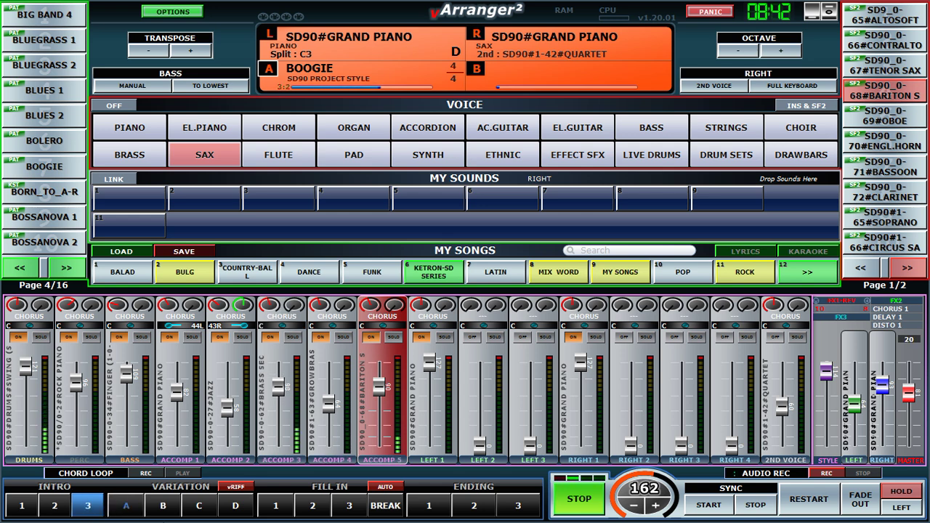
pyautogui.moveTo(378, 388); pyautogui.dragTo(379, 378)
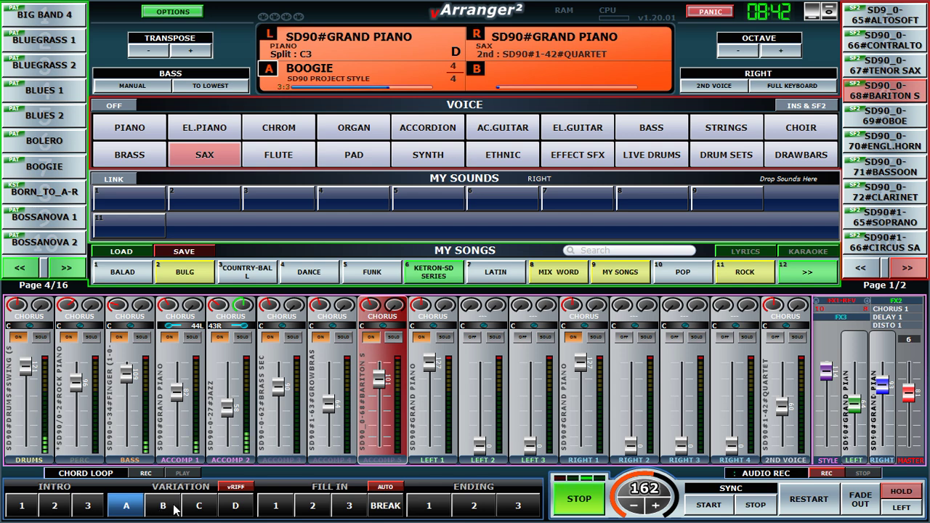
# - Lower the drums volume to about 96 and raise the master volume to about 98
pyautogui.moveTo(20, 369)
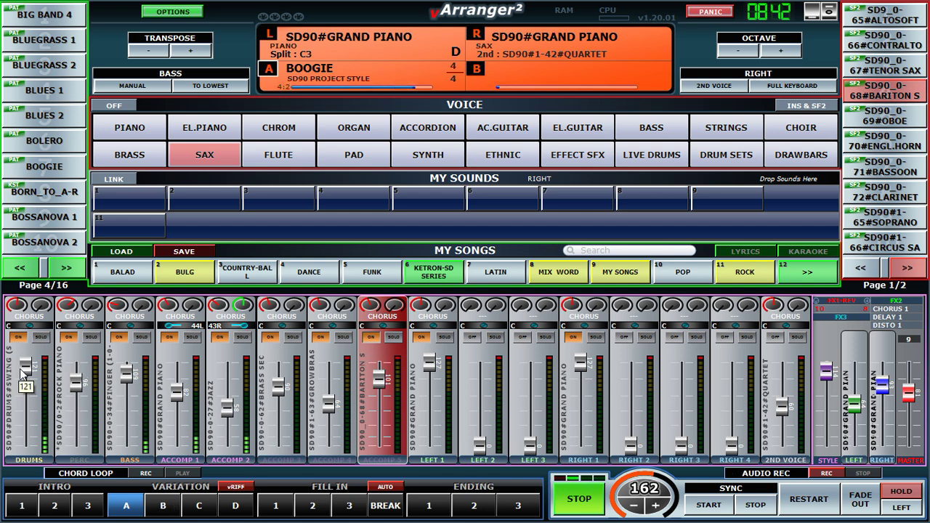
pyautogui.moveTo(22, 373); pyautogui.dragTo(24, 394)
pyautogui.moveTo(908, 393); pyautogui.dragTo(909, 384)
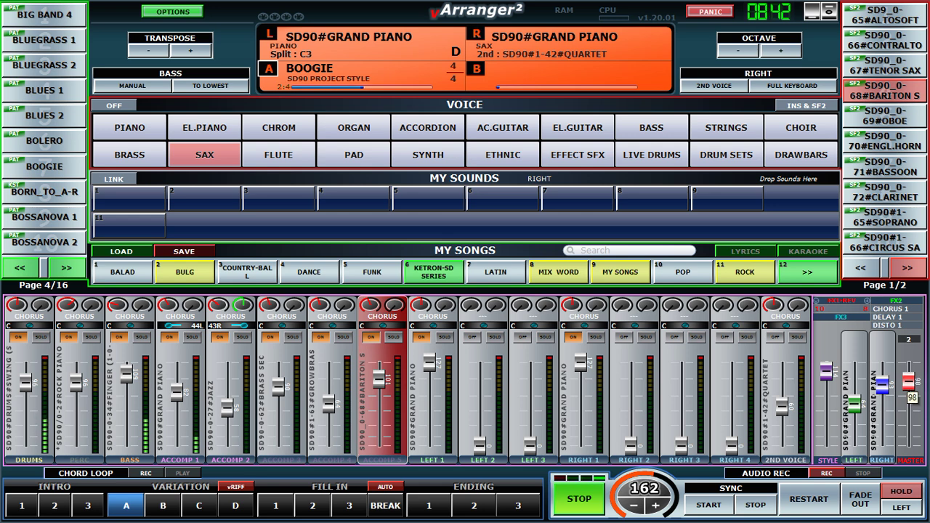
# - Play variations B and C of the style, and raise the Accomp 2 volume slightly
pyautogui.click(163, 507)
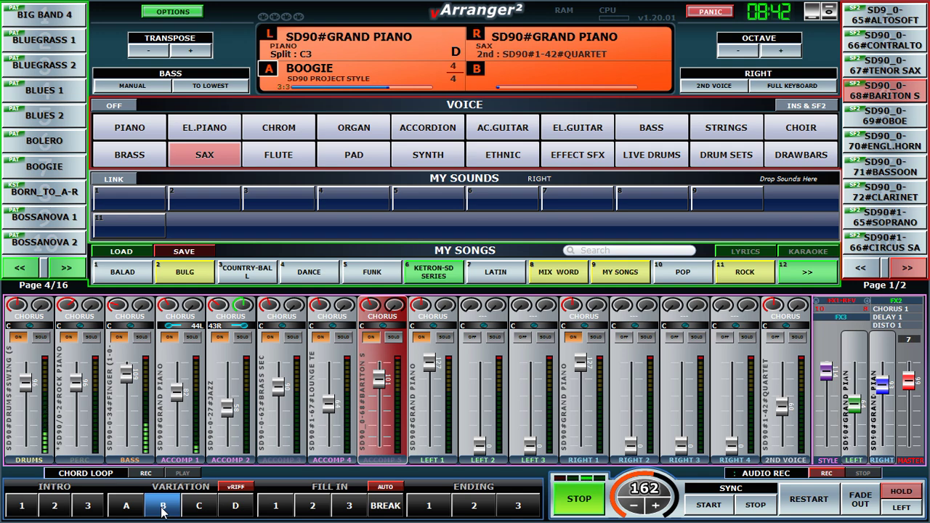
pyautogui.click(200, 507)
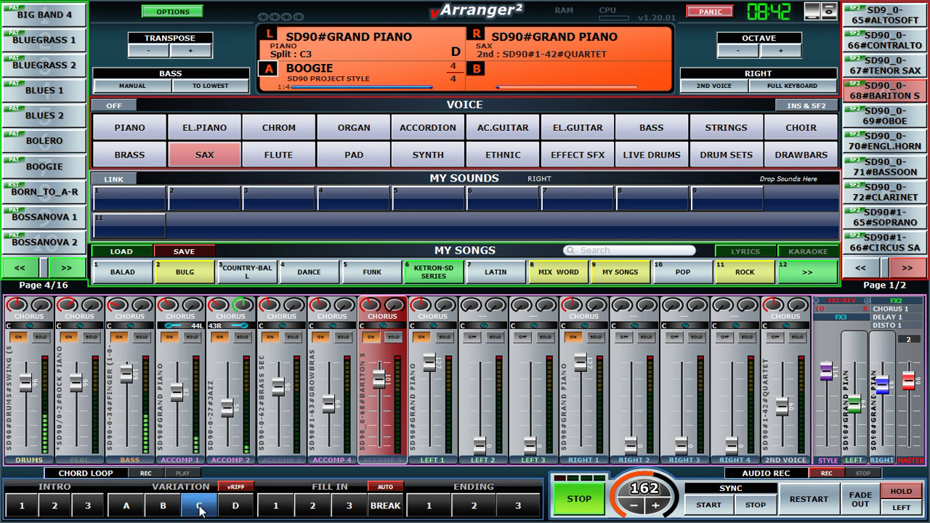
pyautogui.moveTo(227, 406); pyautogui.dragTo(227, 396)
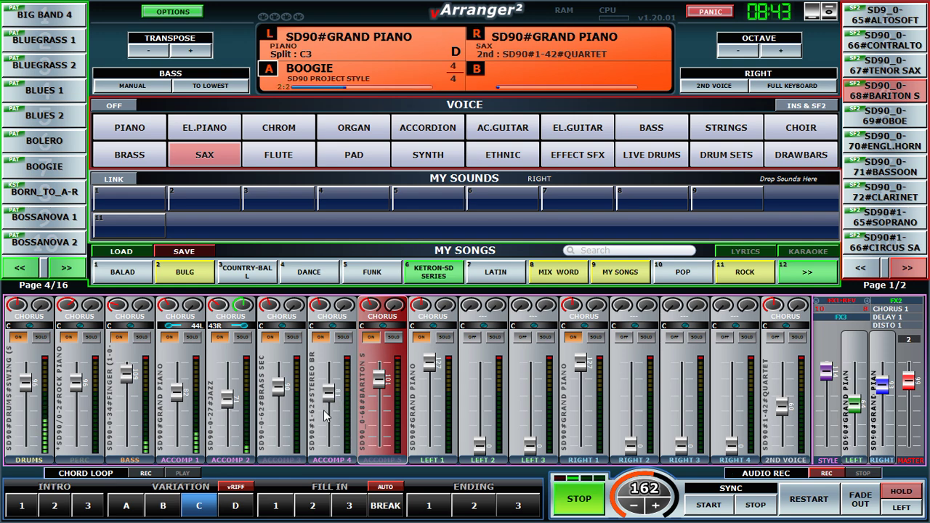
# - Assign the SD90-0-28#Clean electric guitar to Accomp 2 and view its sound edit settings
pyautogui.click(244, 349)
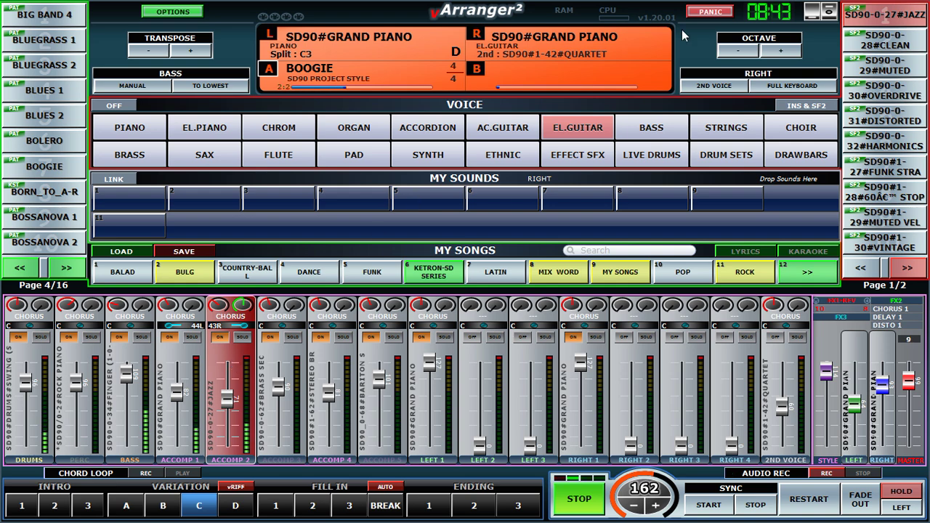
pyautogui.click(895, 46)
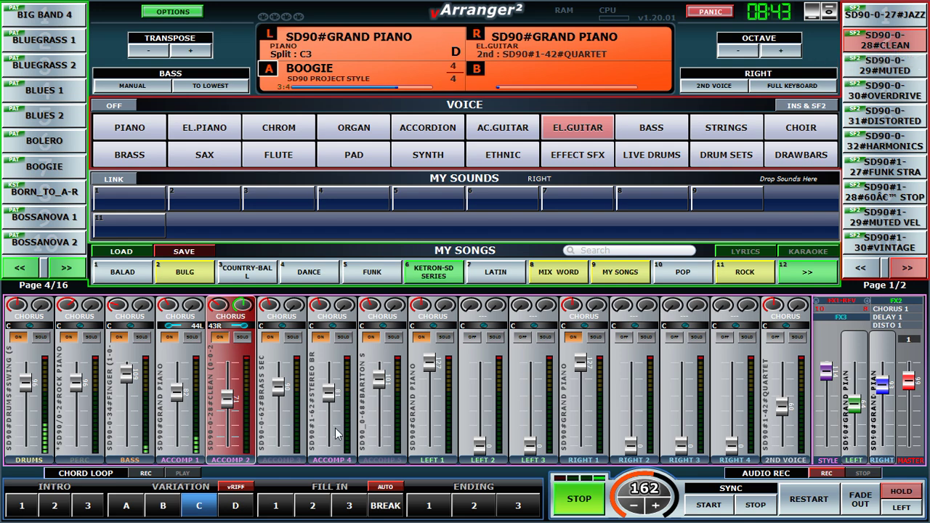
pyautogui.doubleClick(225, 418)
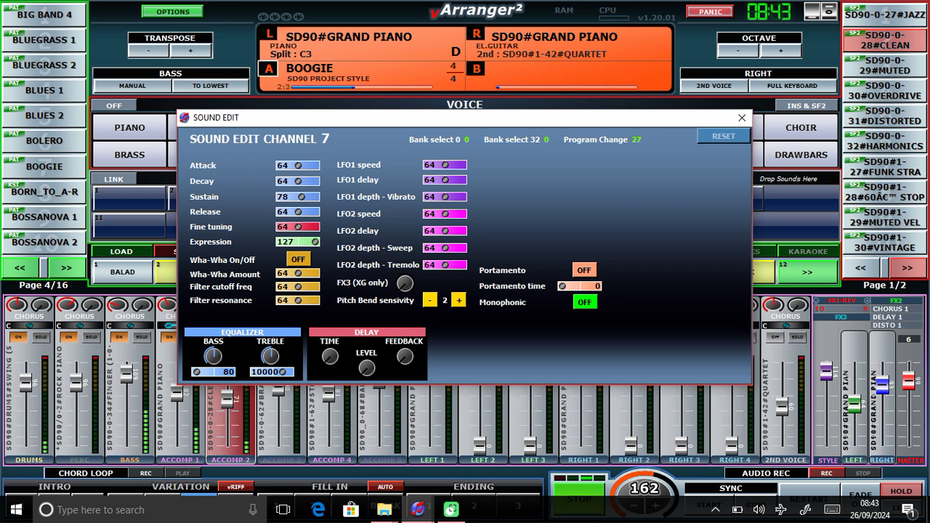
pyautogui.click(742, 117)
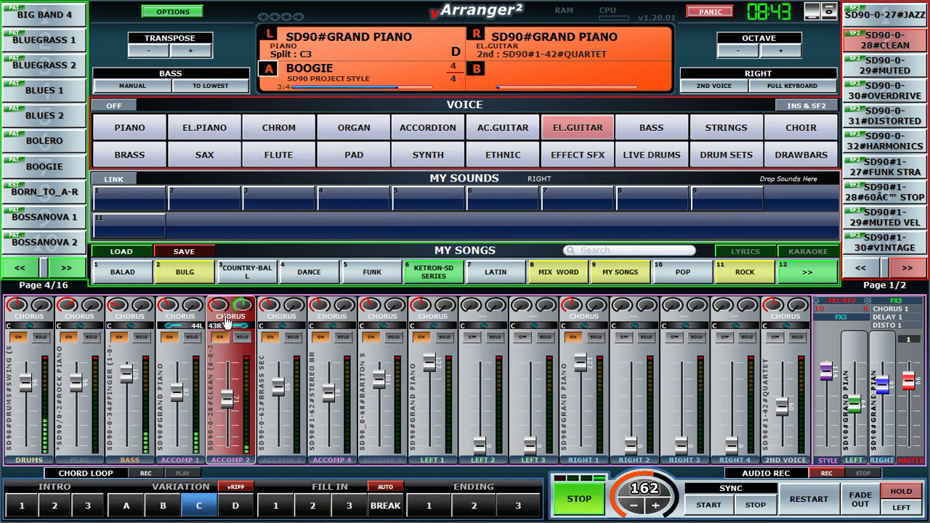
# - Solo Accomp 2 at volume 93, compare the Muted and Jazz guitars, and reselect SD90-0-28#Clean
pyautogui.click(243, 337)
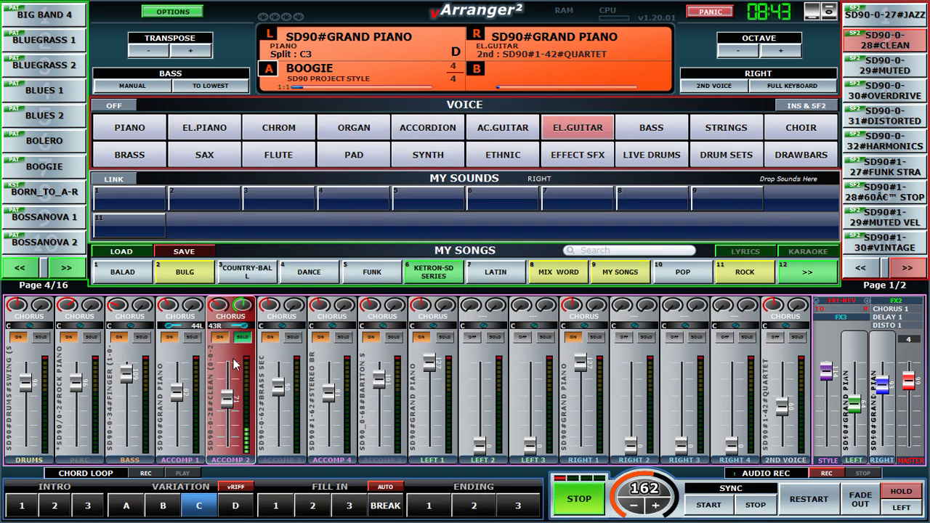
pyautogui.moveTo(227, 406); pyautogui.dragTo(227, 389)
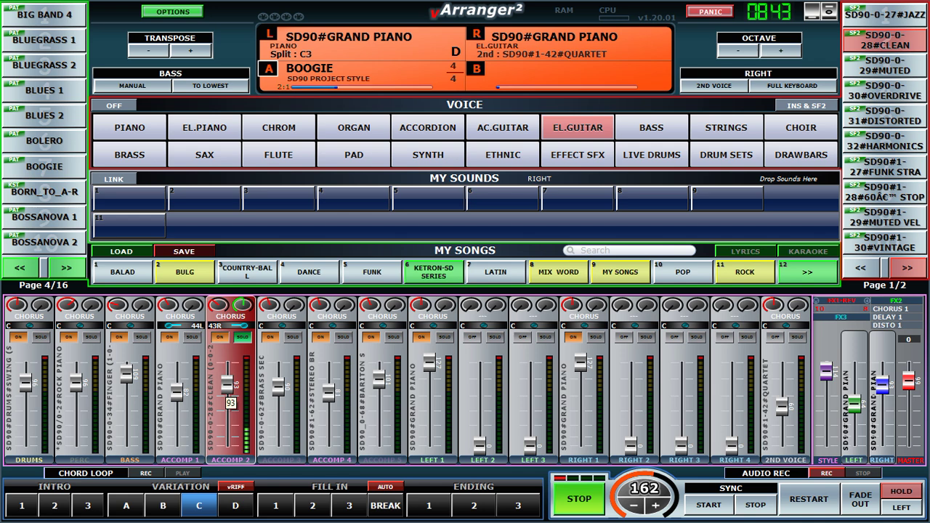
pyautogui.click(888, 70)
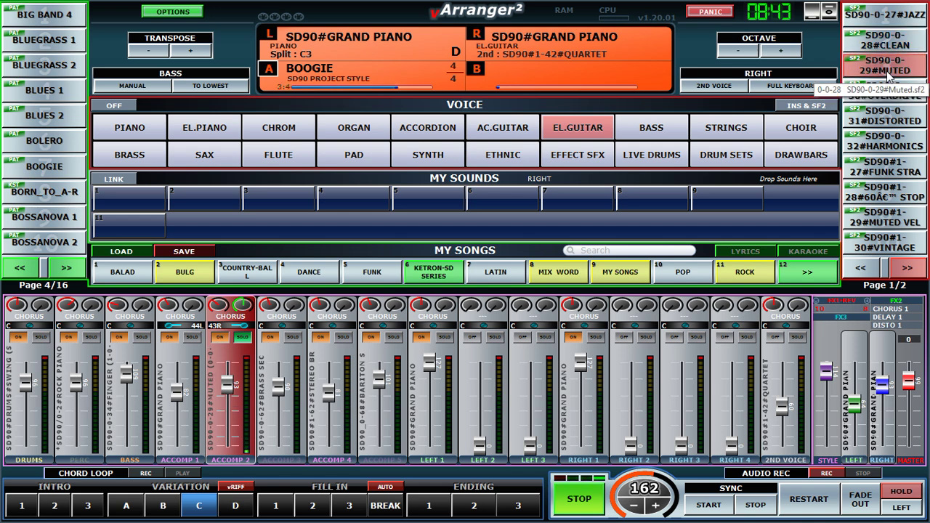
pyautogui.click(885, 14)
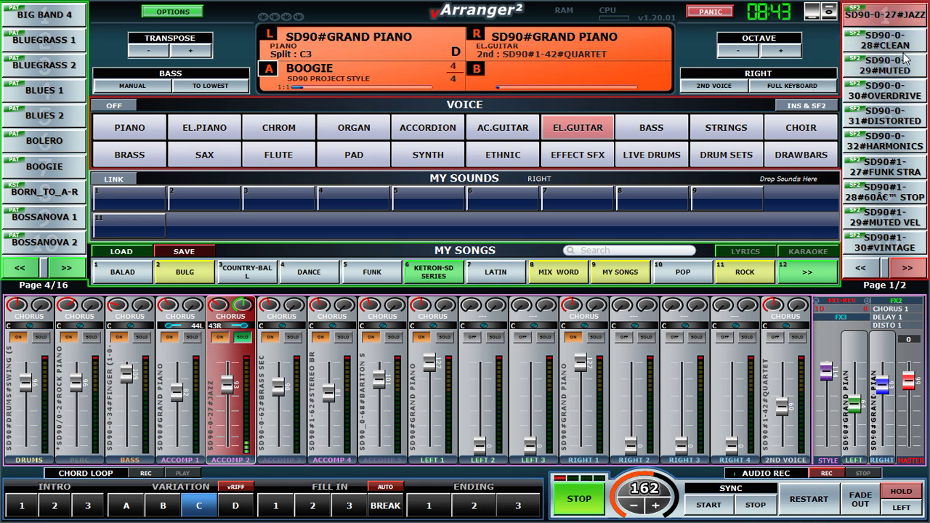
pyautogui.click(899, 45)
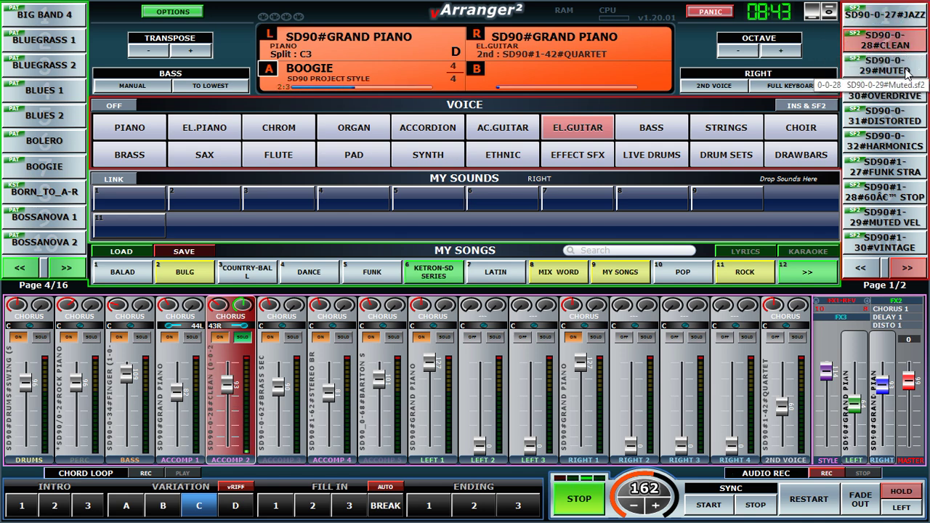
# - Turn off the solo on Accomp 2 and lower its volume to 81
pyautogui.moveTo(227, 384); pyautogui.dragTo(231, 398)
pyautogui.click(242, 338)
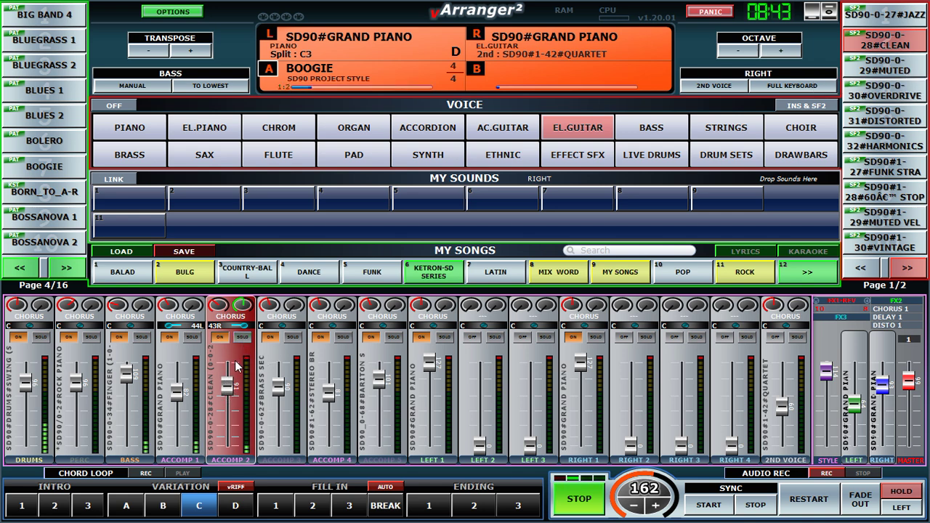
pyautogui.moveTo(231, 385); pyautogui.dragTo(231, 392)
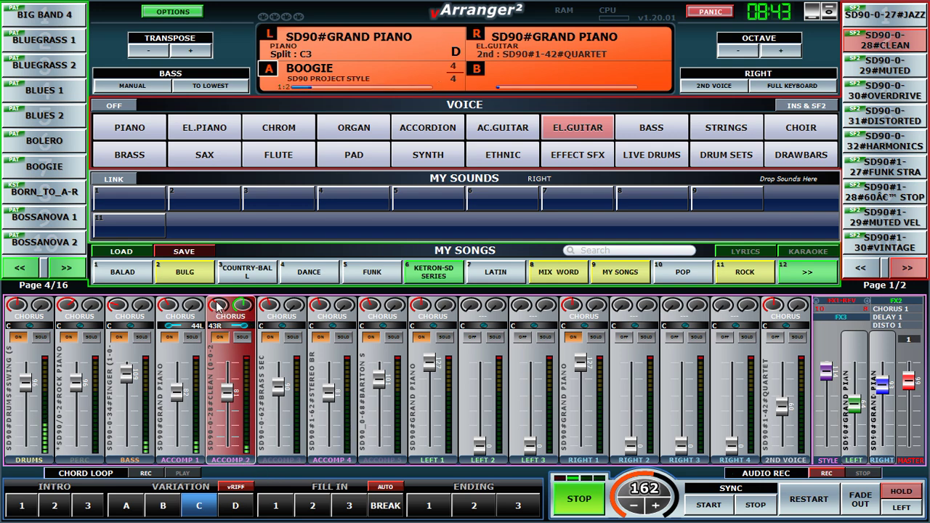
# - Open the full sound list for Accomp 4 and audition SD90#1-63#GrowBras and SD90#1-64#Octabrass
pyautogui.click(323, 426)
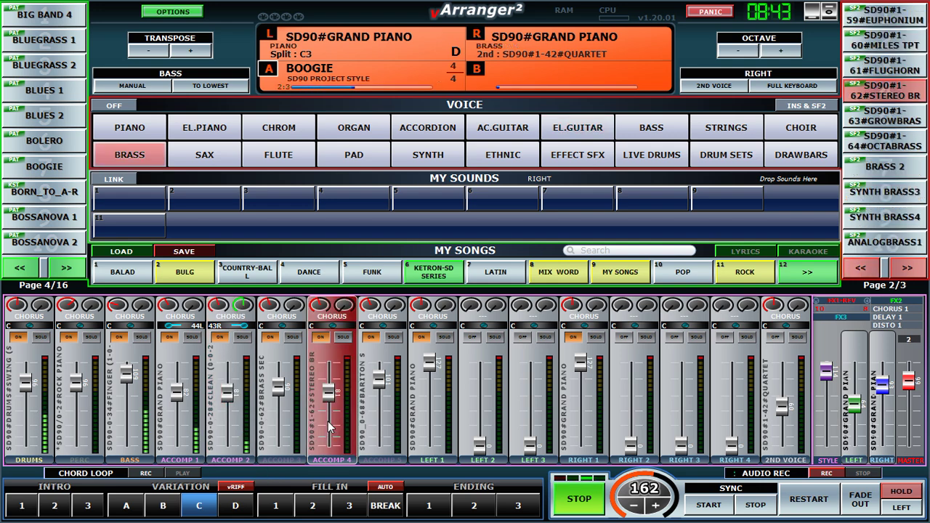
pyautogui.click(817, 107)
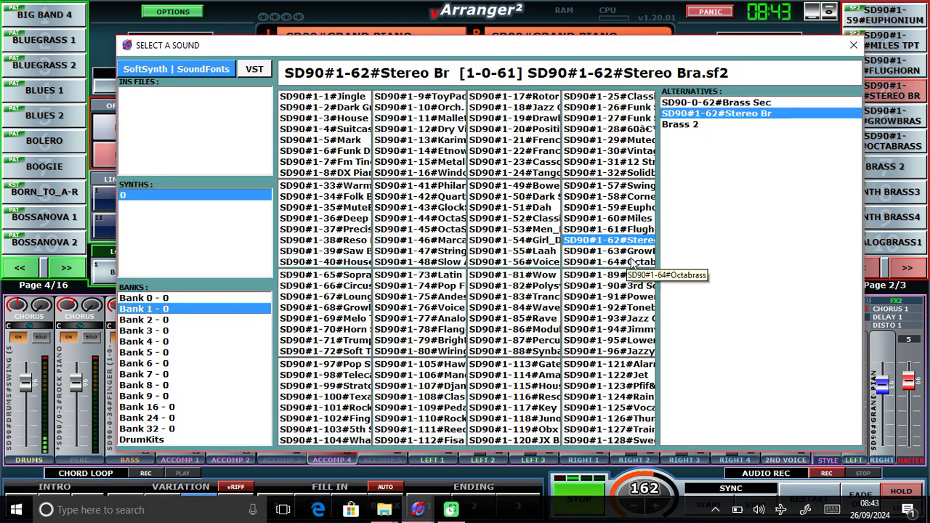
pyautogui.click(609, 250)
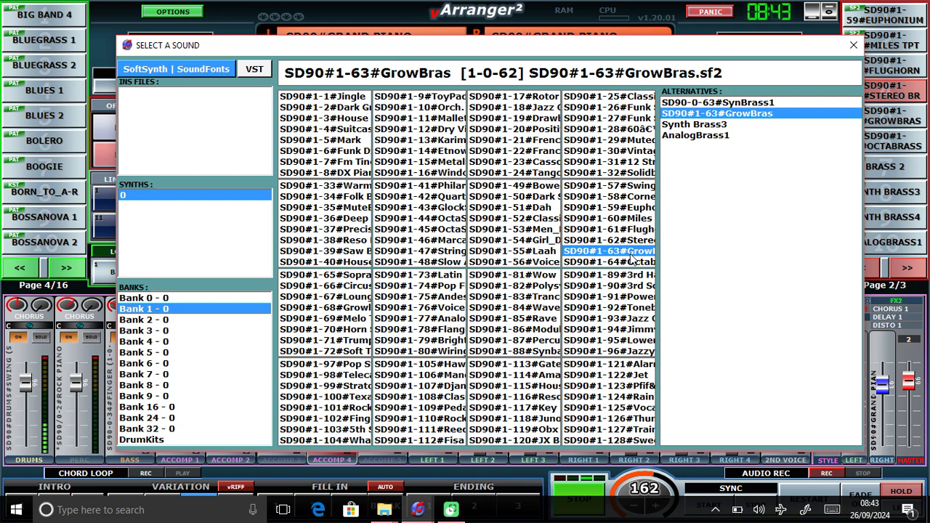
pyautogui.click(635, 262)
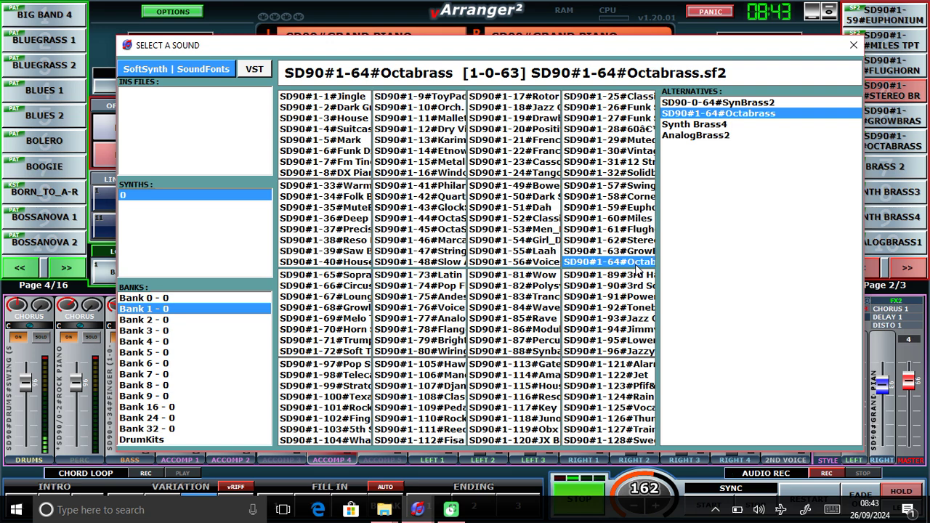
# - Audition SynBrass2, SynBrass1, Brass Sec, French Ho and Trumpet from Bank 0 on Accomp 4, and close the sound list
pyautogui.click(148, 298)
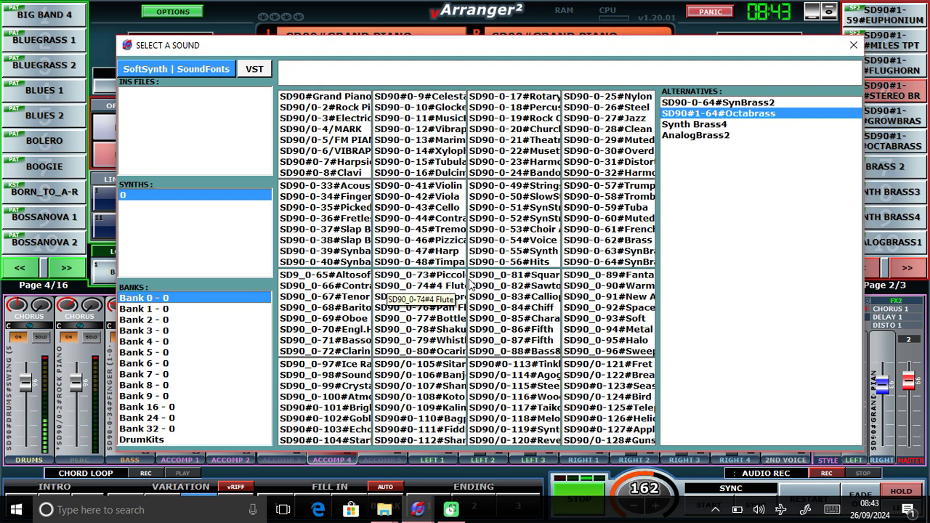
pyautogui.click(642, 263)
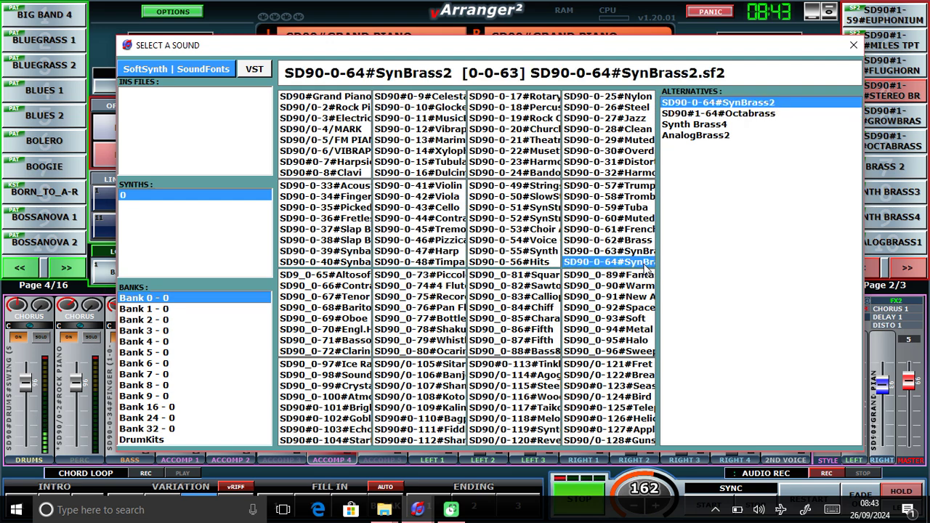
pyautogui.click(642, 251)
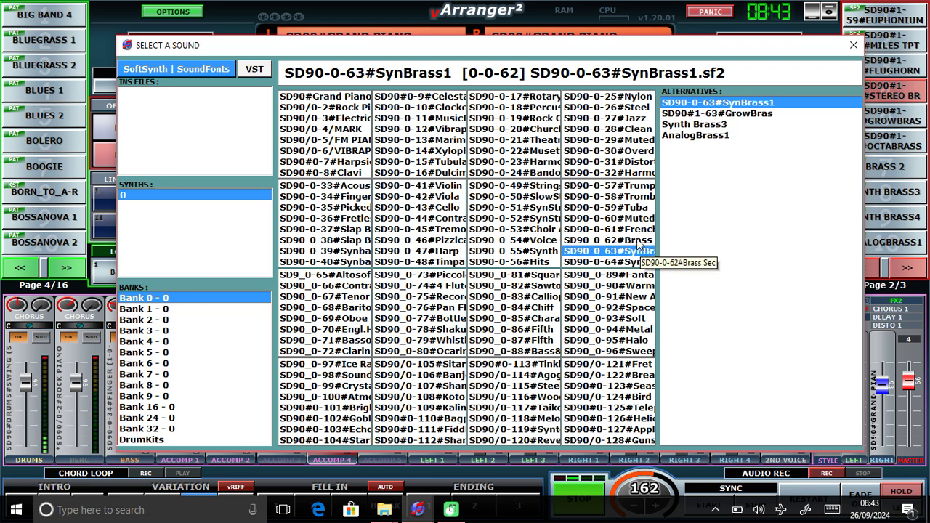
pyautogui.click(639, 240)
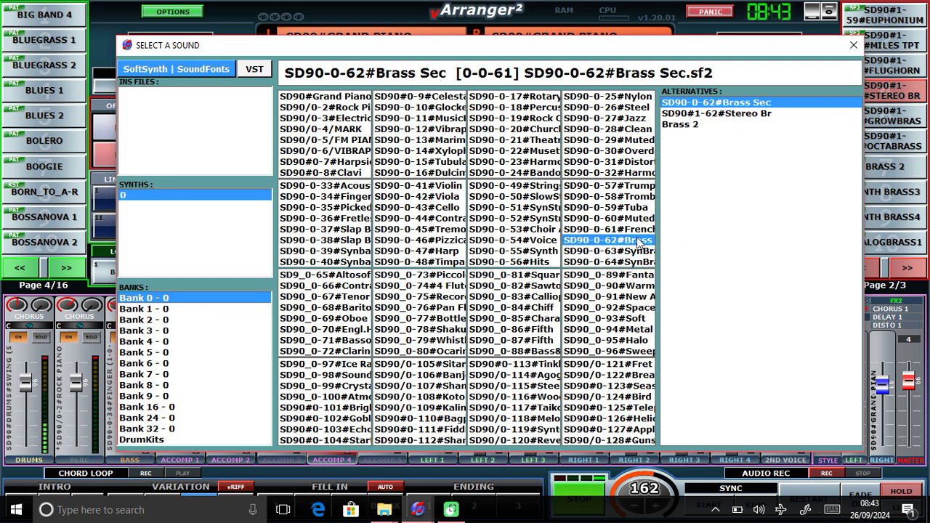
pyautogui.click(640, 230)
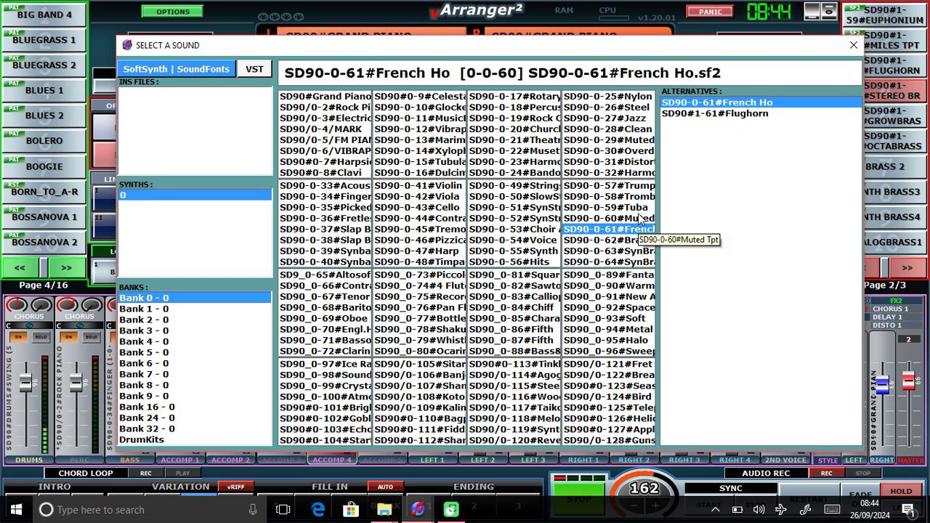
pyautogui.click(636, 187)
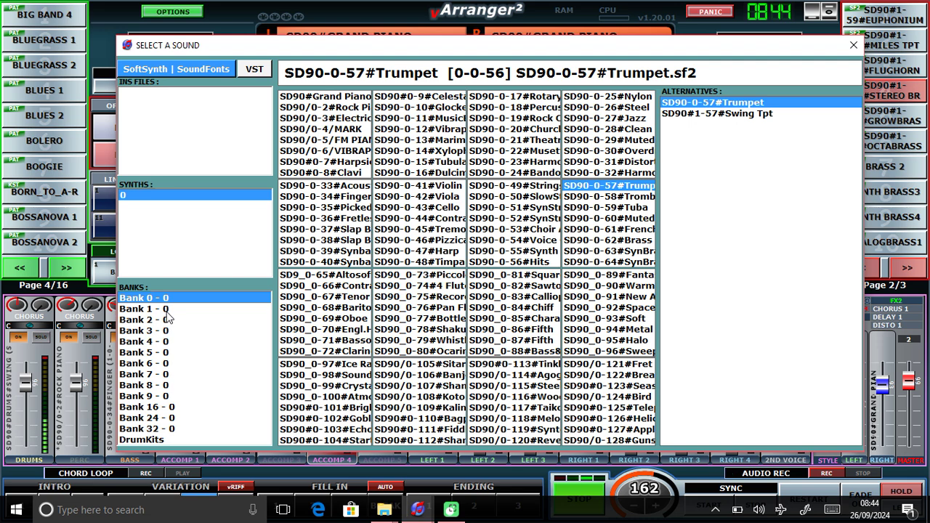
pyautogui.click(851, 44)
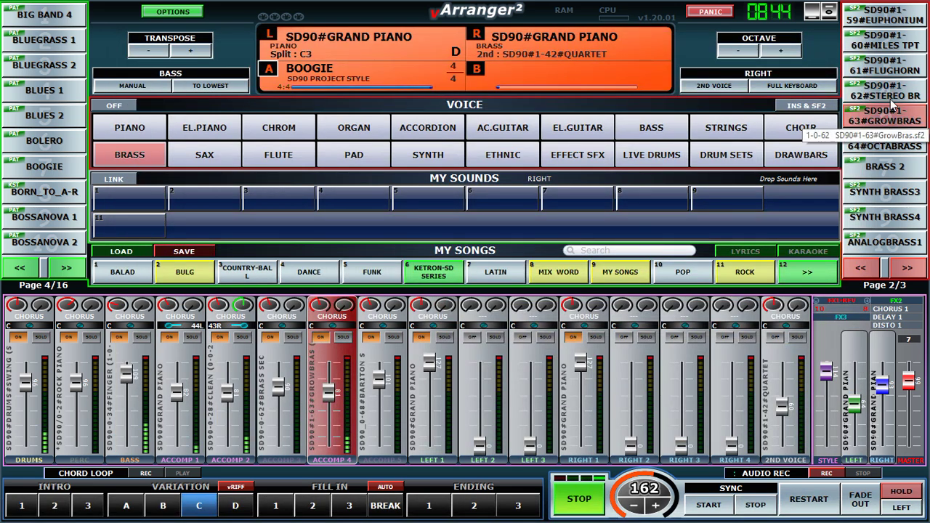
# - Try the Stereo Br and Cornet sounds on Accomp 4, and assign SD90#1-57#Swing Tpt to it
pyautogui.click(890, 101)
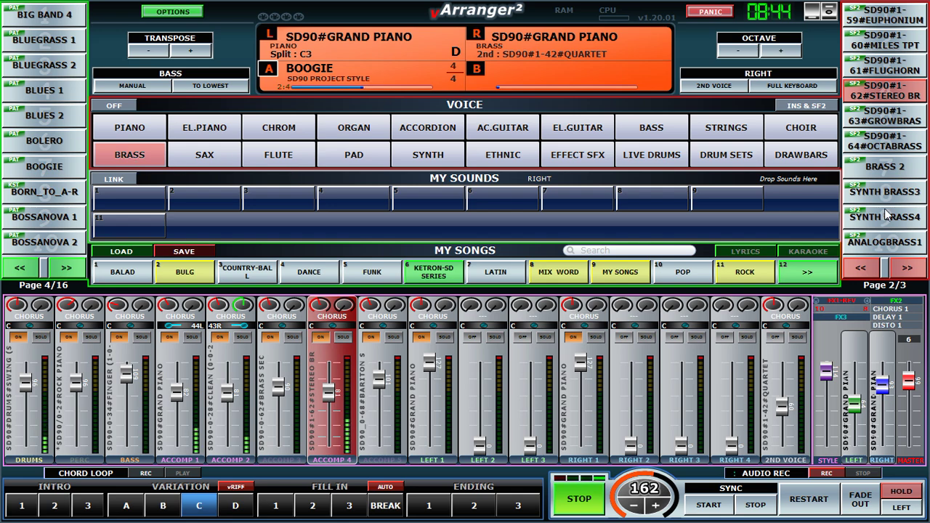
pyautogui.click(860, 267)
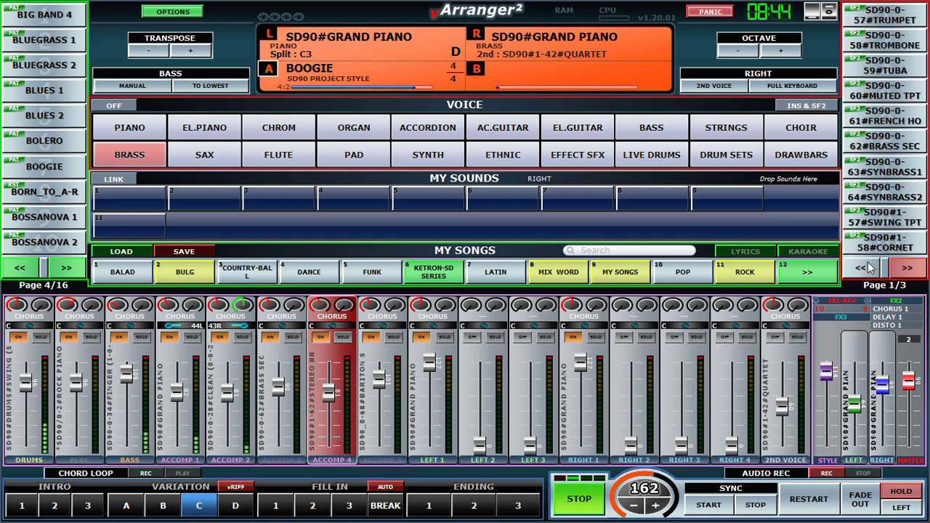
pyautogui.click(885, 244)
pyautogui.click(892, 223)
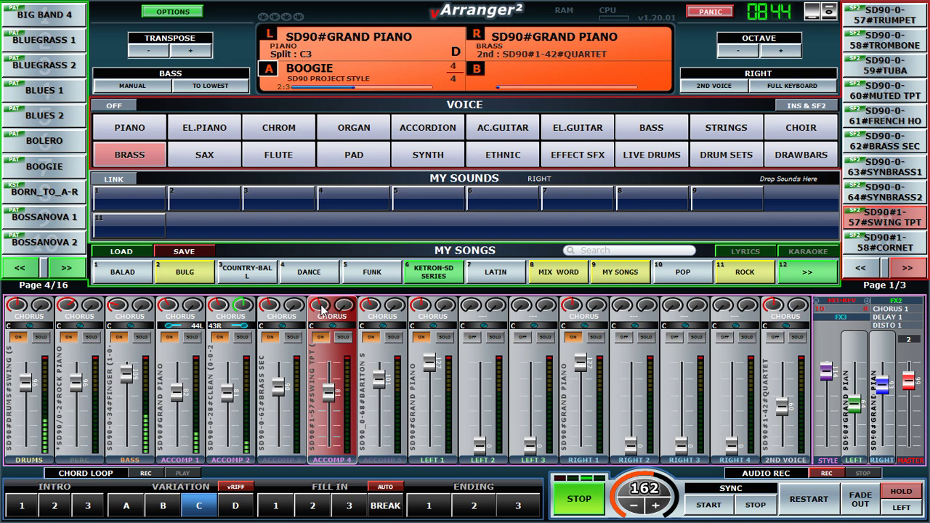
# - Set the Release of the Accomp 4 trumpet sound to 87 in its sound edit settings
pyautogui.rightClick(338, 427)
pyautogui.moveTo(302, 212); pyautogui.dragTo(307, 212)
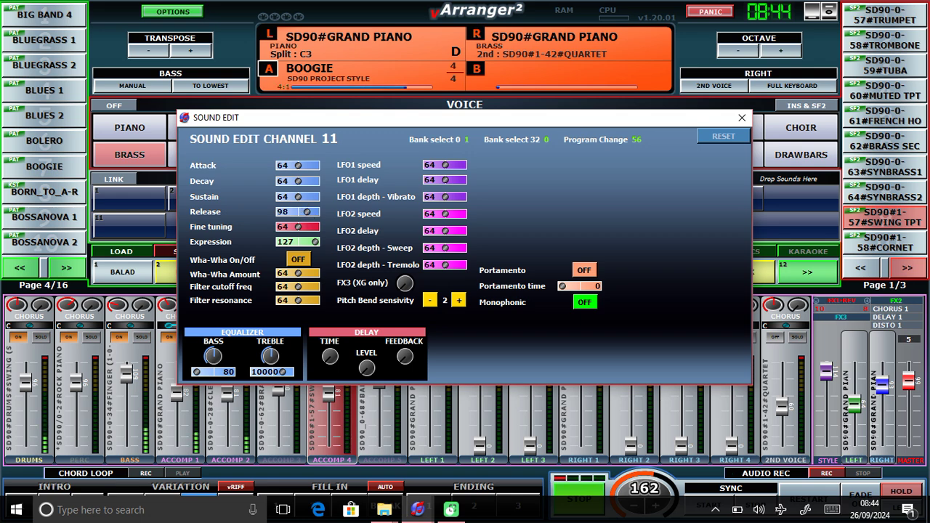
pyautogui.moveTo(308, 212); pyautogui.dragTo(305, 212)
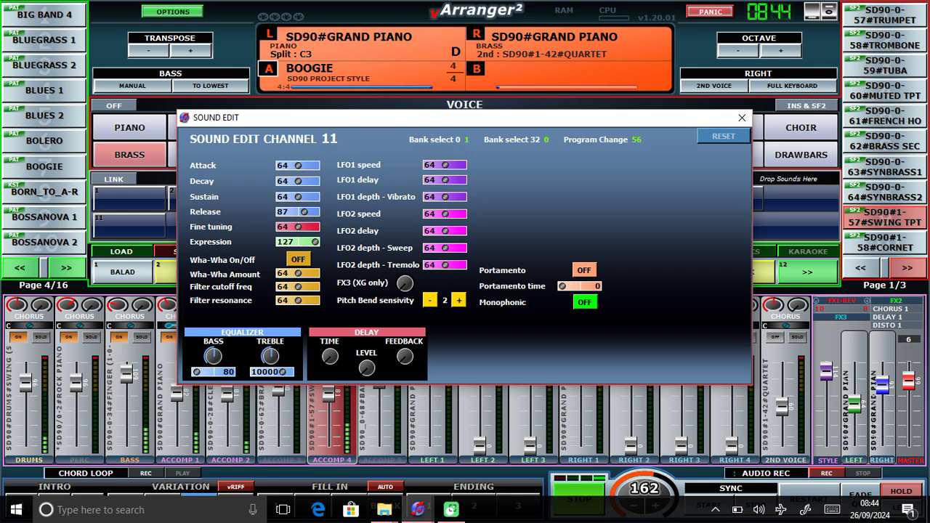
# - Try Brass Sec, French Ho, Muted Tpt, Trombone and Trumpet on Accomp 4, and raise its volume to about 95
pyautogui.click(738, 116)
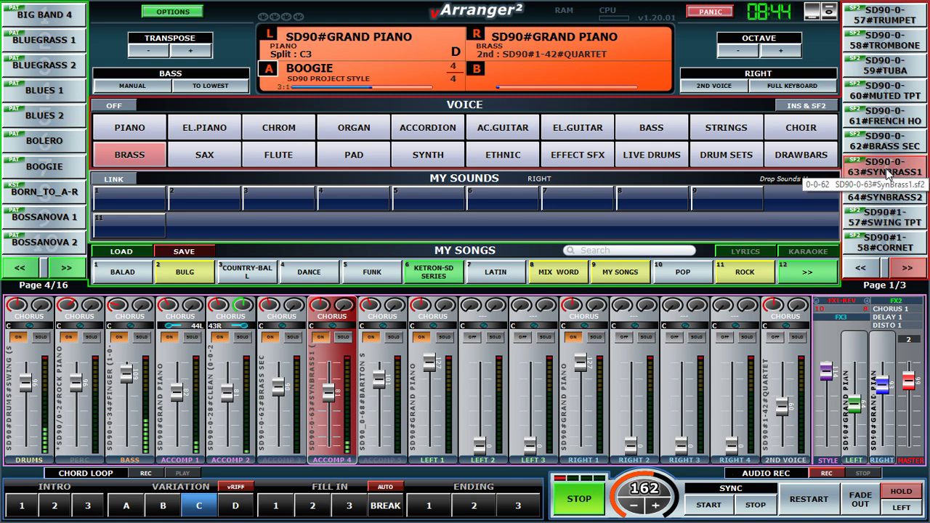
pyautogui.click(865, 145)
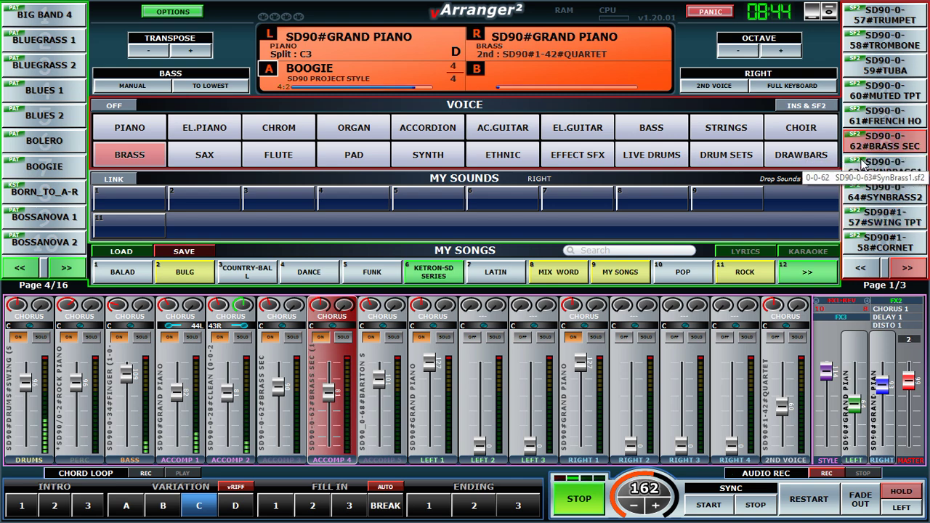
pyautogui.click(898, 123)
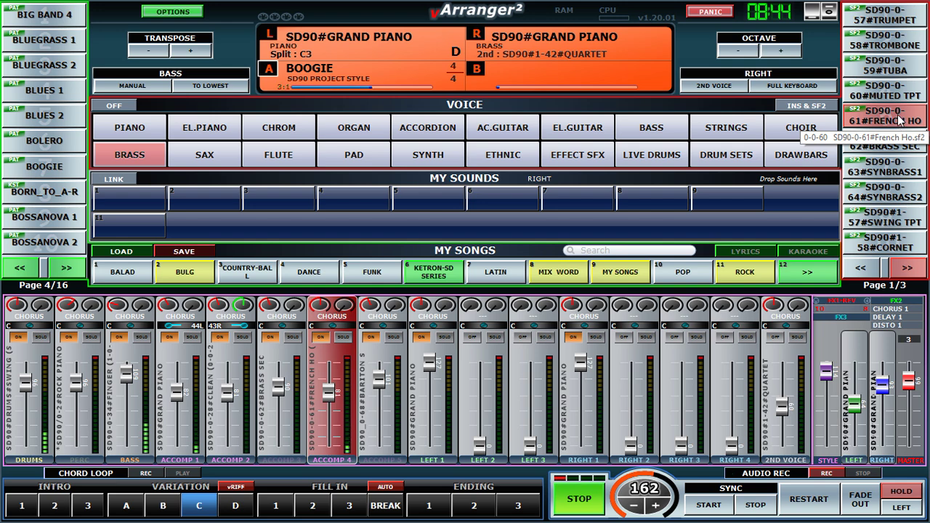
pyautogui.click(892, 100)
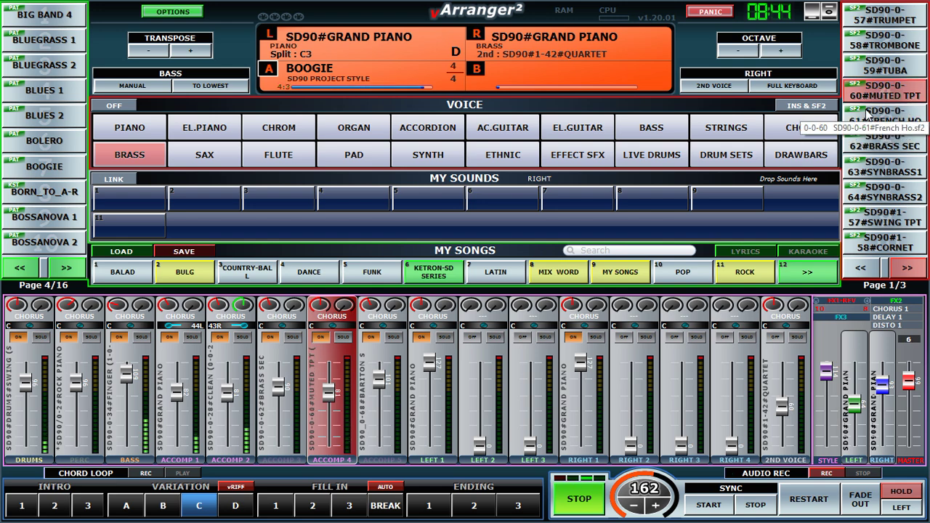
pyautogui.click(876, 45)
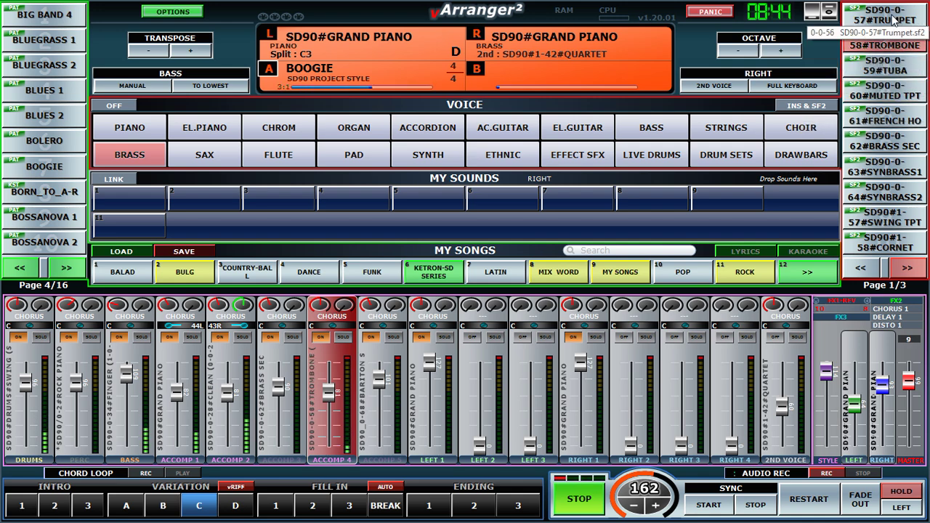
pyautogui.click(885, 22)
pyautogui.moveTo(328, 393); pyautogui.dragTo(328, 383)
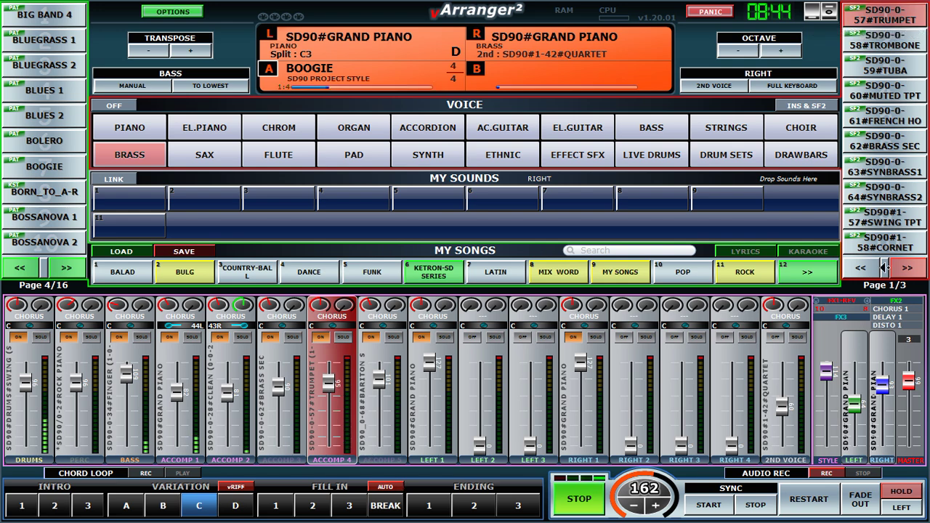
# - Try SD90#1-59#Euphonium and SD90#1-60#Miles Tpt on Accomp 4, and lower its volume to 87
pyautogui.click(907, 267)
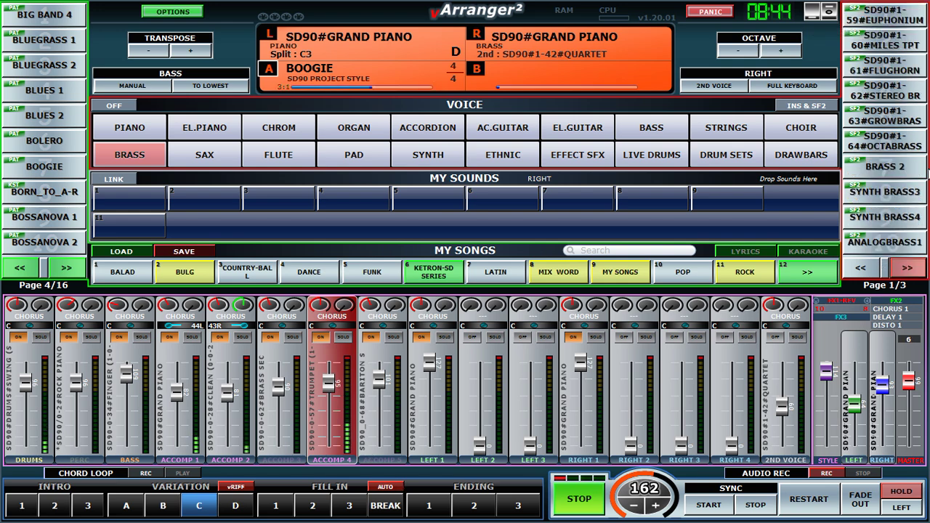
pyautogui.click(902, 24)
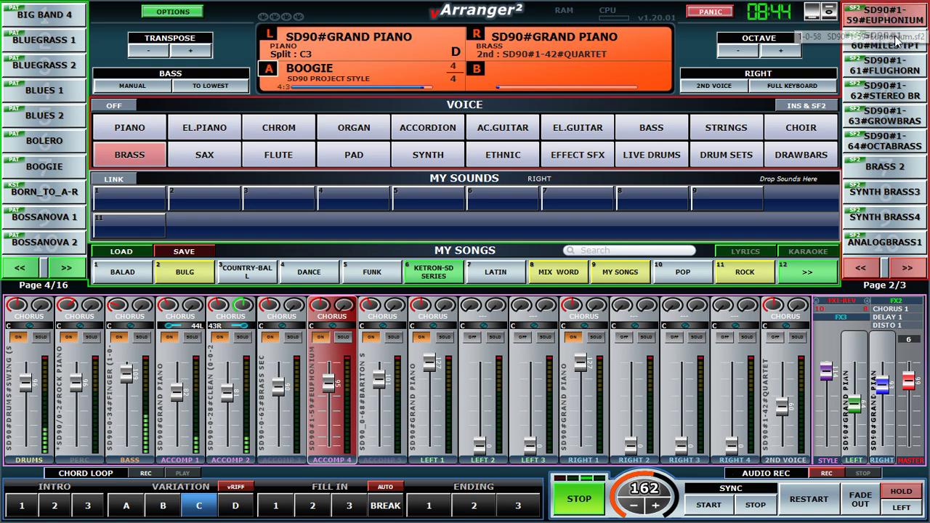
pyautogui.click(895, 45)
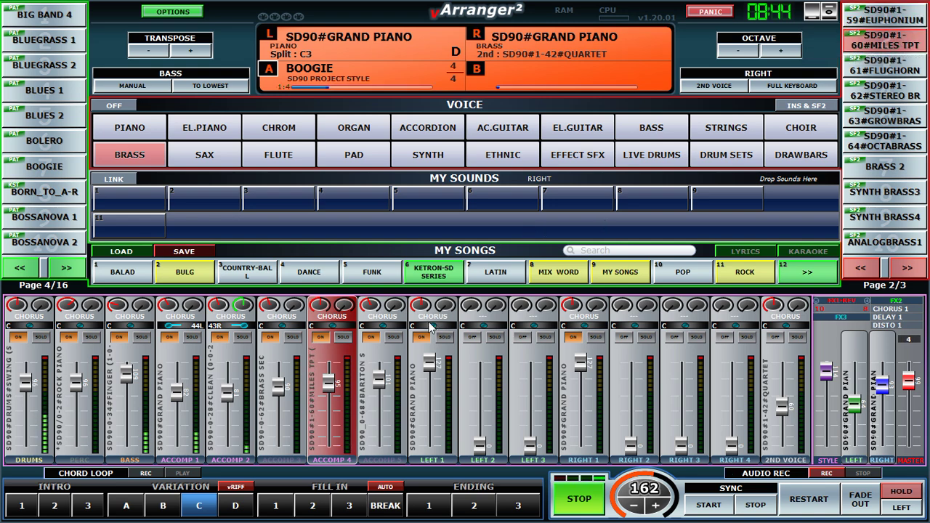
pyautogui.moveTo(329, 390); pyautogui.dragTo(329, 393)
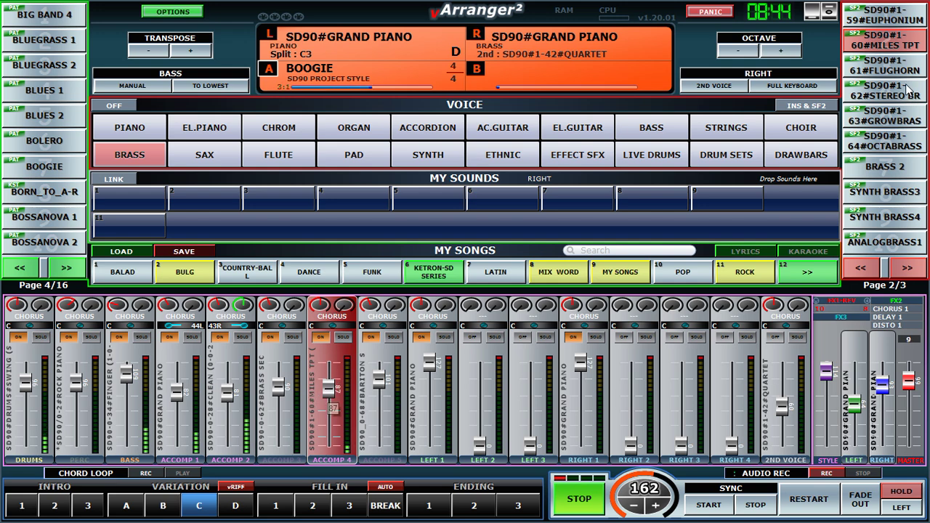
# - Assign SD90#1-63#GrowBras to Accomp 4, and balance its volume at about 47 against Accomp 1 at about 94 in Variation D
pyautogui.click(894, 116)
pyautogui.moveTo(330, 390); pyautogui.dragTo(330, 402)
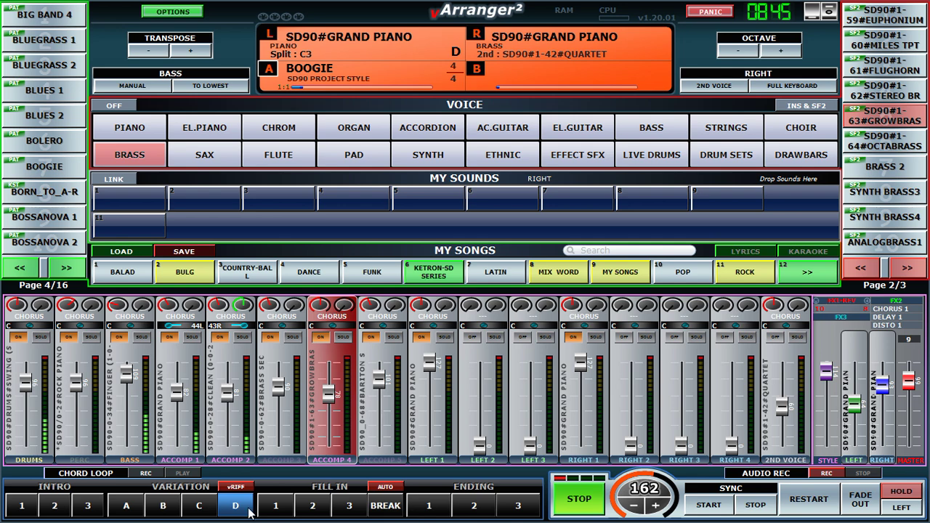
pyautogui.moveTo(329, 393); pyautogui.dragTo(333, 416)
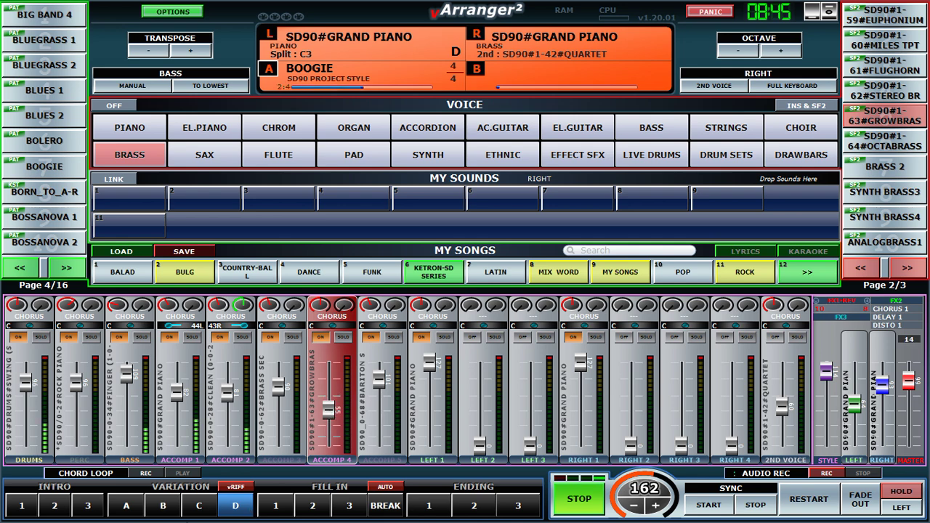
pyautogui.moveTo(178, 396); pyautogui.dragTo(177, 385)
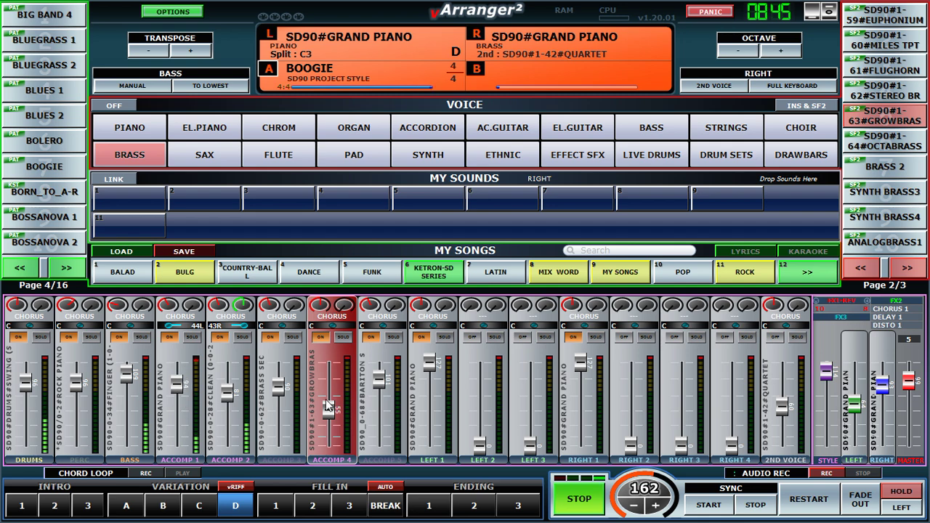
pyautogui.moveTo(327, 406); pyautogui.dragTo(327, 414)
# - Audition Rock Piano, Electric and Harpsichor on Accomp 1, and return it to SD90#Grand Piano
pyautogui.click(188, 420)
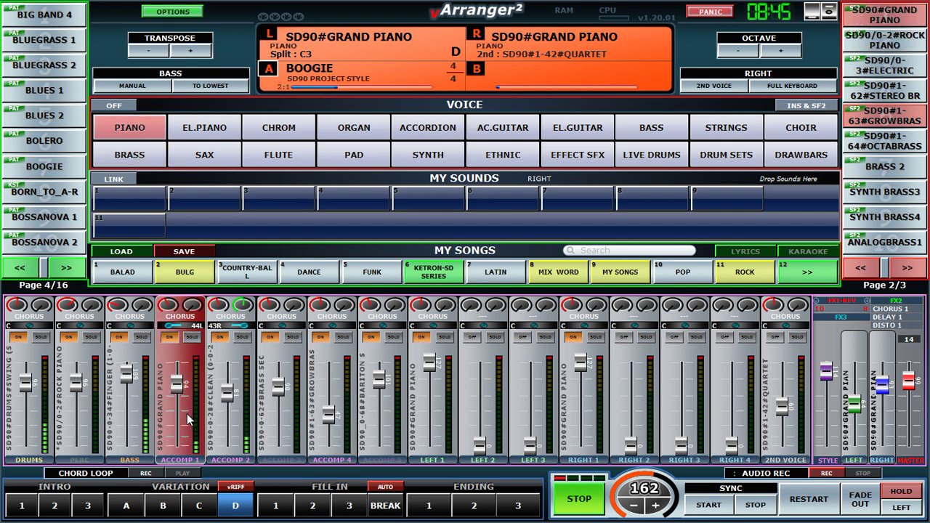
pyautogui.click(906, 48)
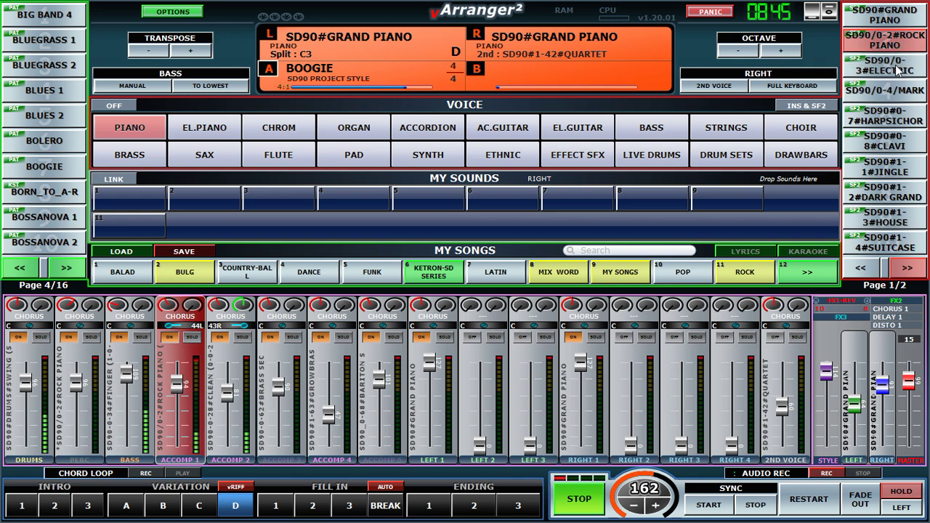
pyautogui.click(896, 67)
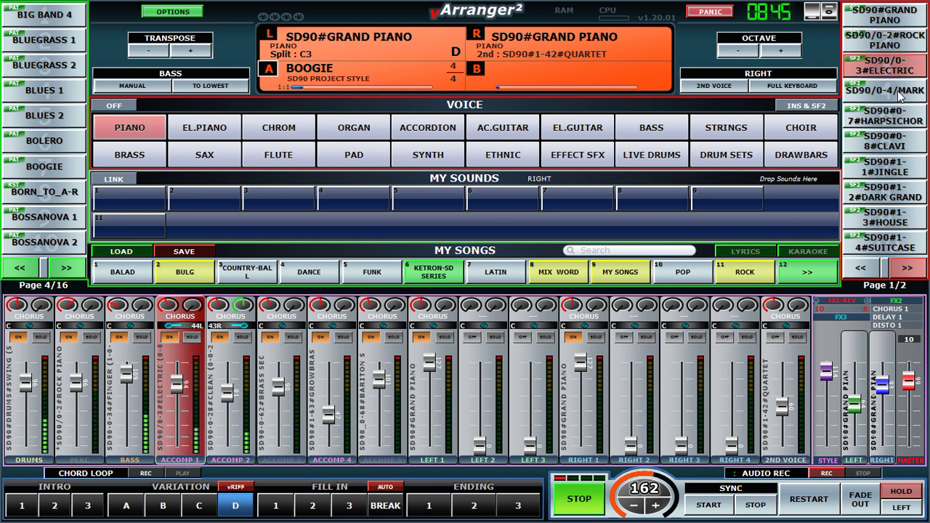
pyautogui.click(905, 118)
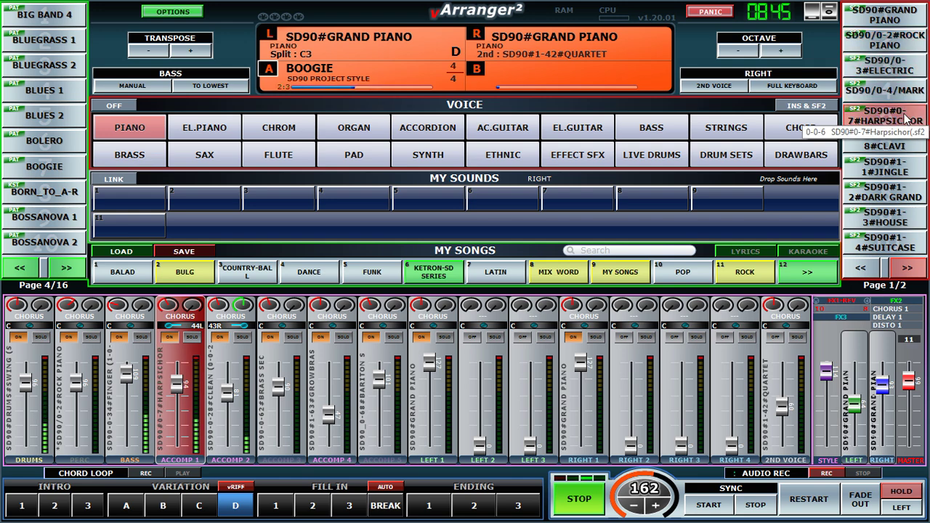
pyautogui.click(900, 17)
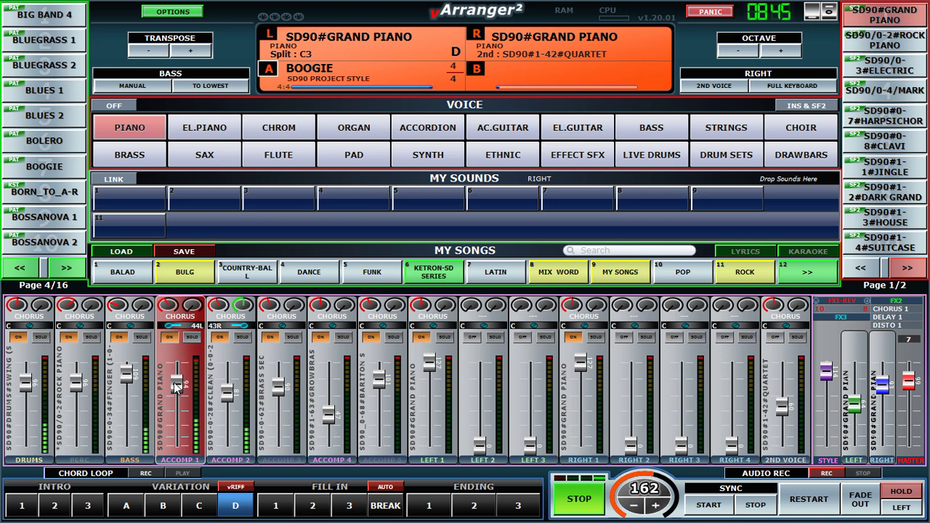
# - Lower the Accomp 1 volume to 89, and set the Accomp 5 volume to 77 while Intro 2 plays
pyautogui.moveTo(175, 387); pyautogui.dragTo(175, 391)
pyautogui.click(166, 508)
pyautogui.click(47, 511)
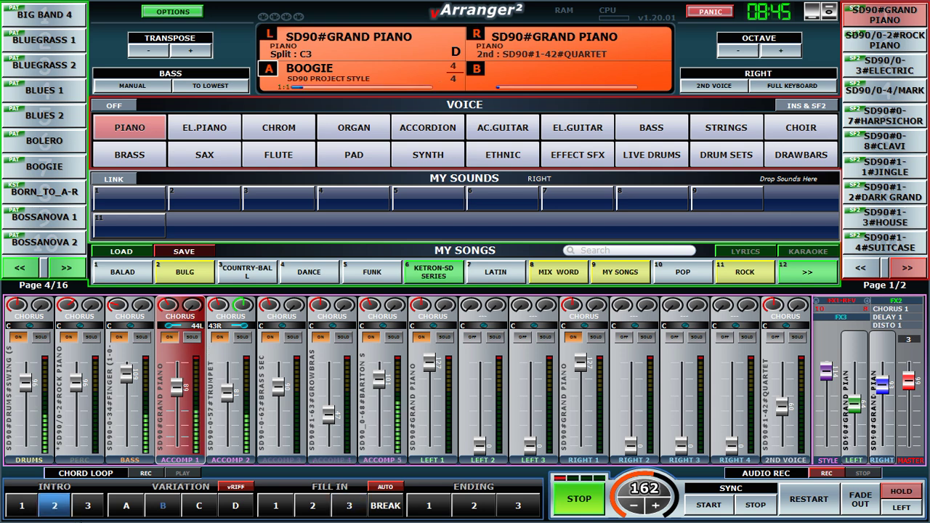
pyautogui.moveTo(378, 379); pyautogui.dragTo(379, 393)
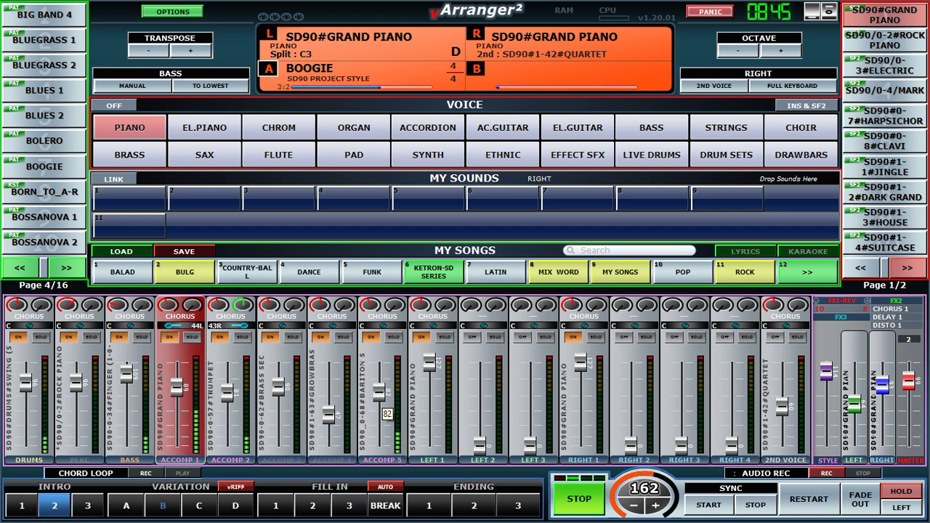
pyautogui.scroll(-1, 379, 396)
# - Raise the Accomp 3 volume during Intro 3, and play Variation D and Ending 1 to check the mix
pyautogui.click(88, 506)
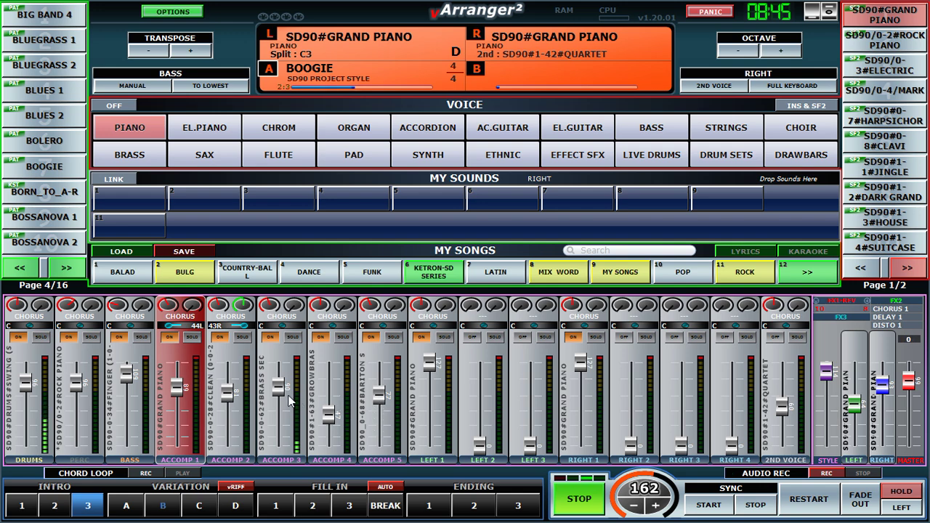
pyautogui.scroll(4, 294, 403)
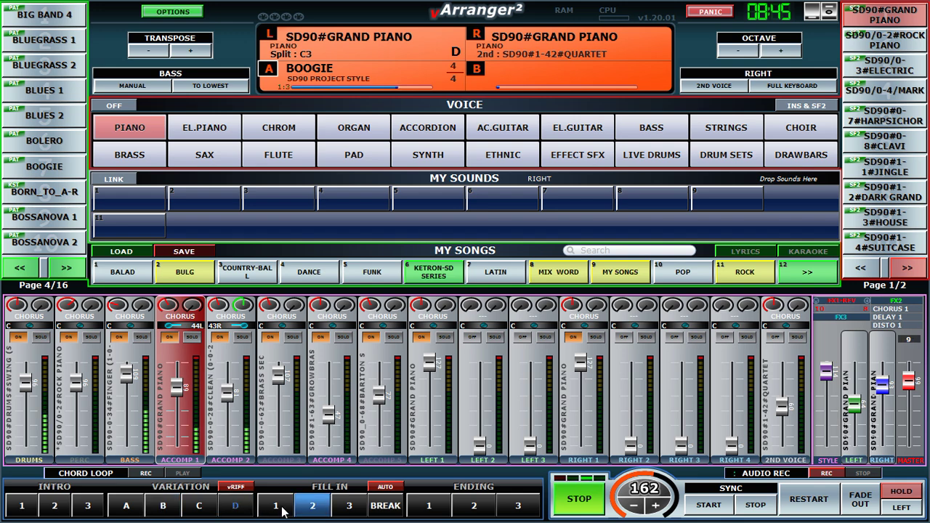
pyautogui.click(241, 508)
pyautogui.click(439, 513)
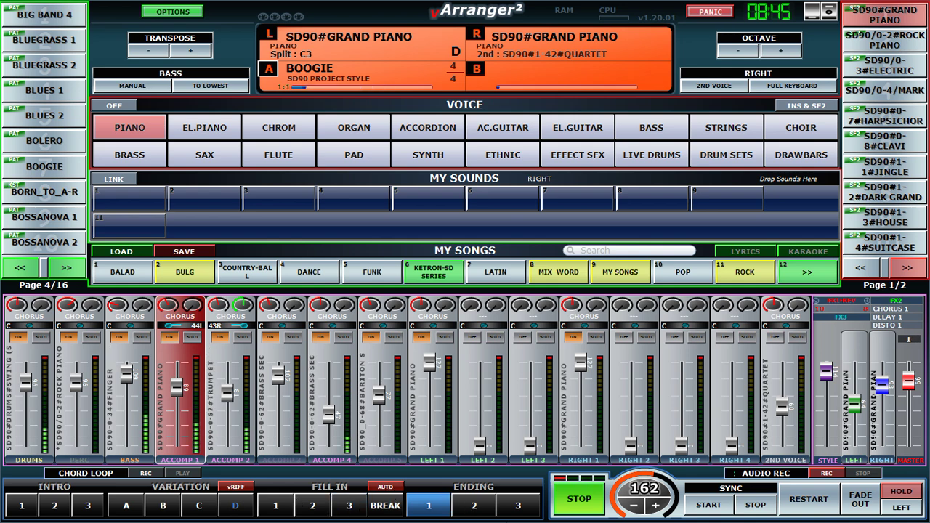